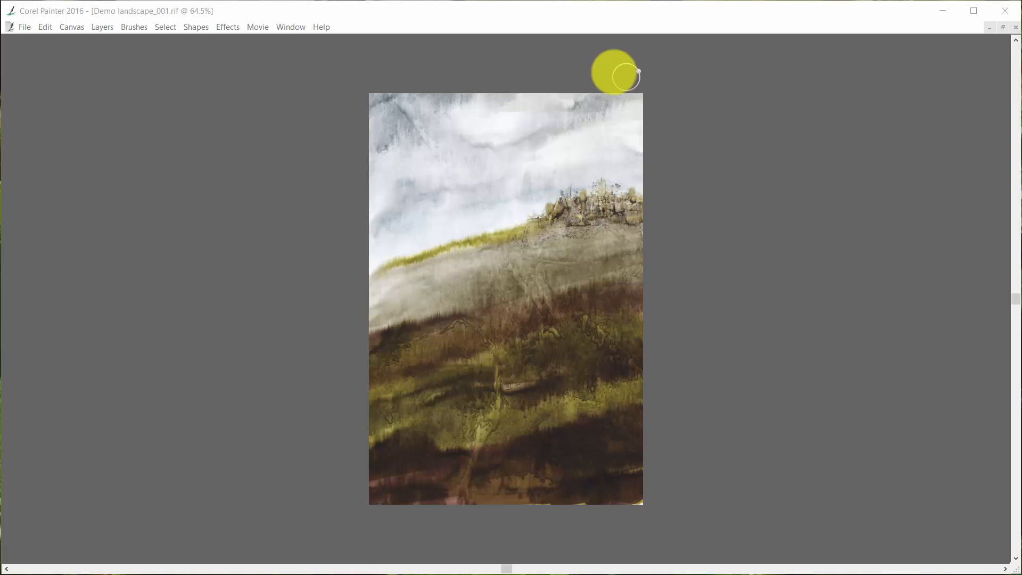
Step: Try toggling the panels' visibility with the Show/Hide Panels command of the My Settings radial menu
key(slash)
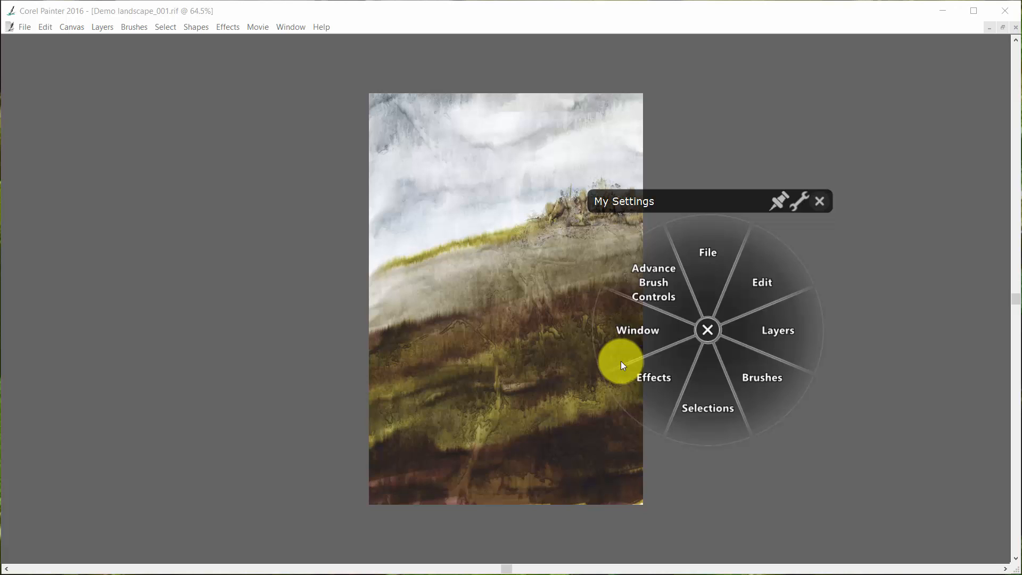
click(639, 330)
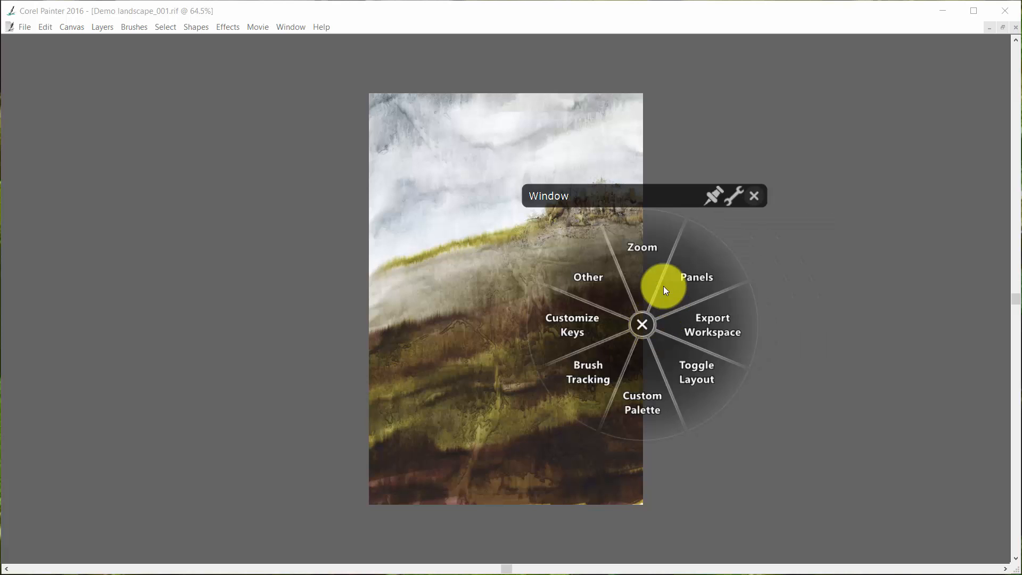
click(638, 262)
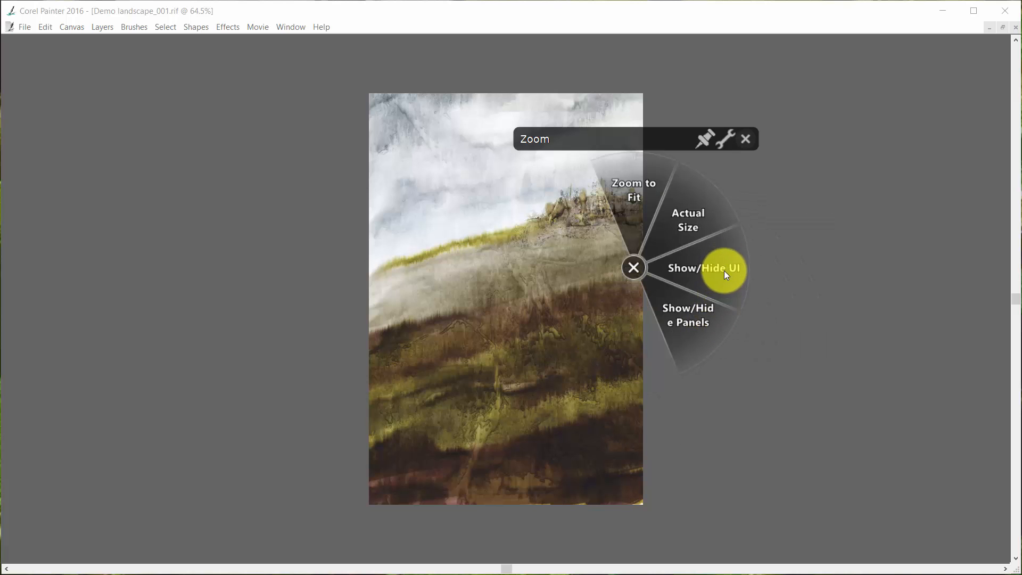
click(677, 305)
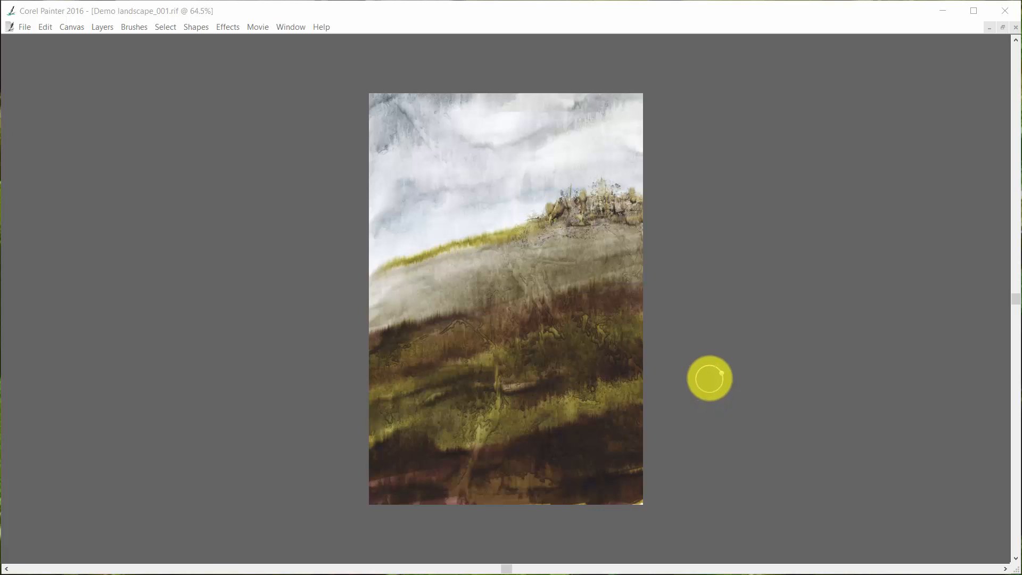
click(715, 390)
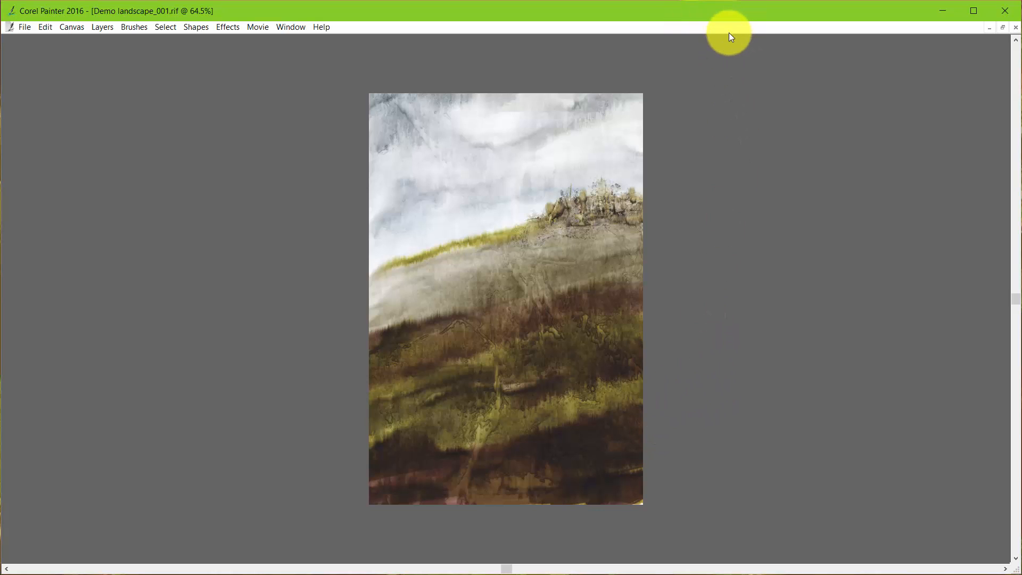
Step: Show the entire Painter interface and hide it again with the radial menu's Show/Hide UI command
key(grave)
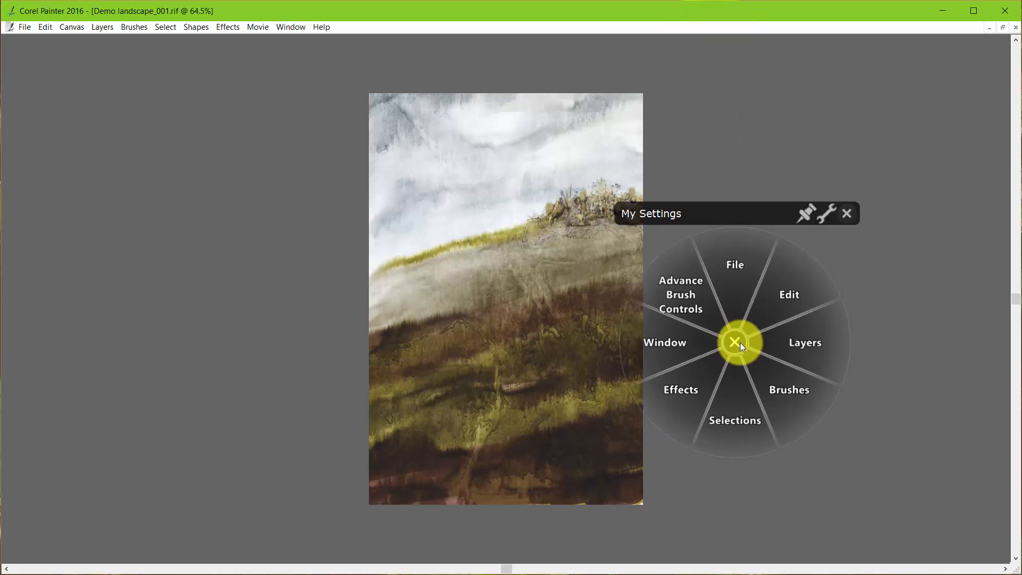
click(666, 340)
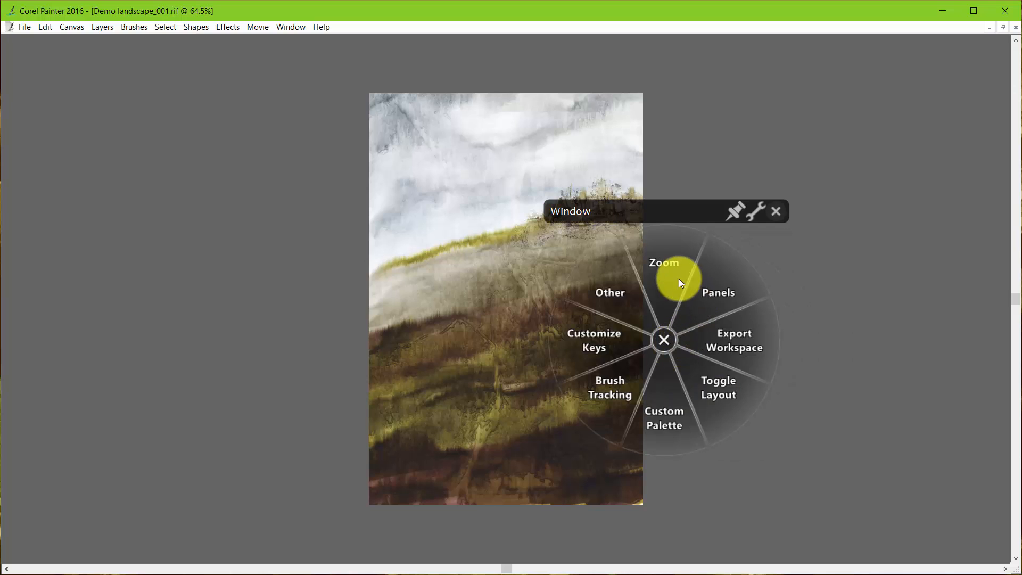
click(669, 273)
click(751, 287)
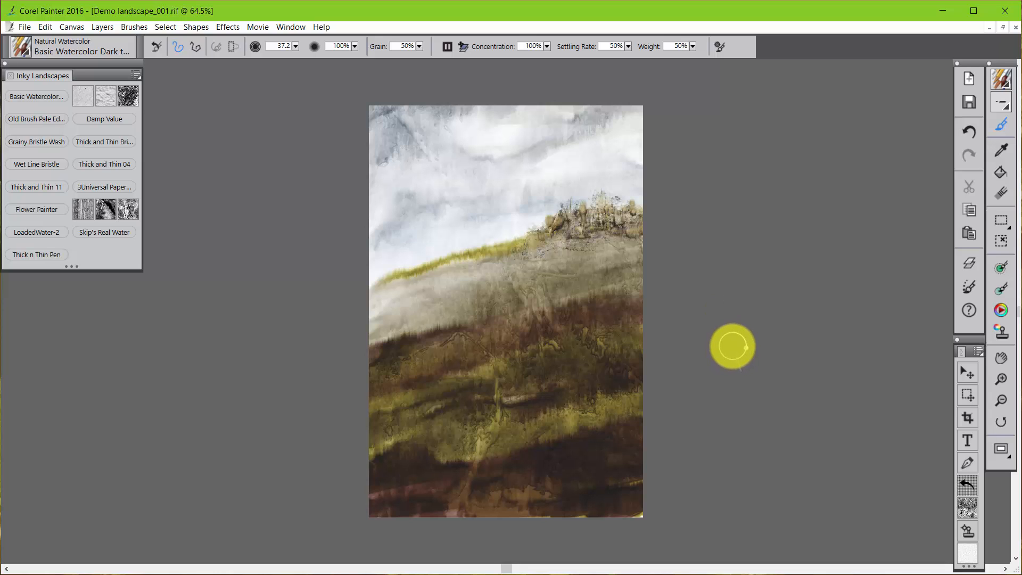
right_click(731, 347)
click(682, 331)
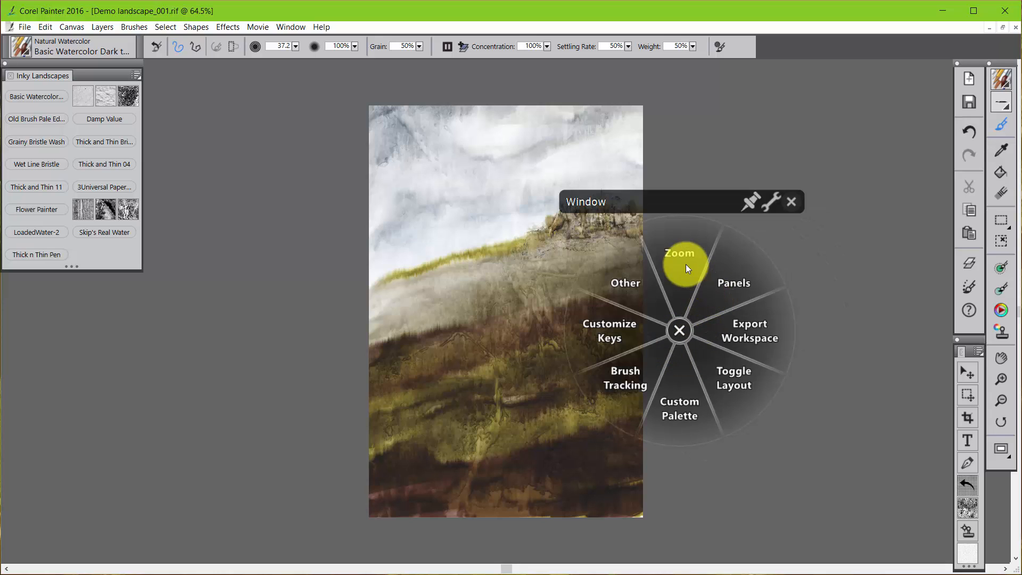
click(685, 261)
click(719, 270)
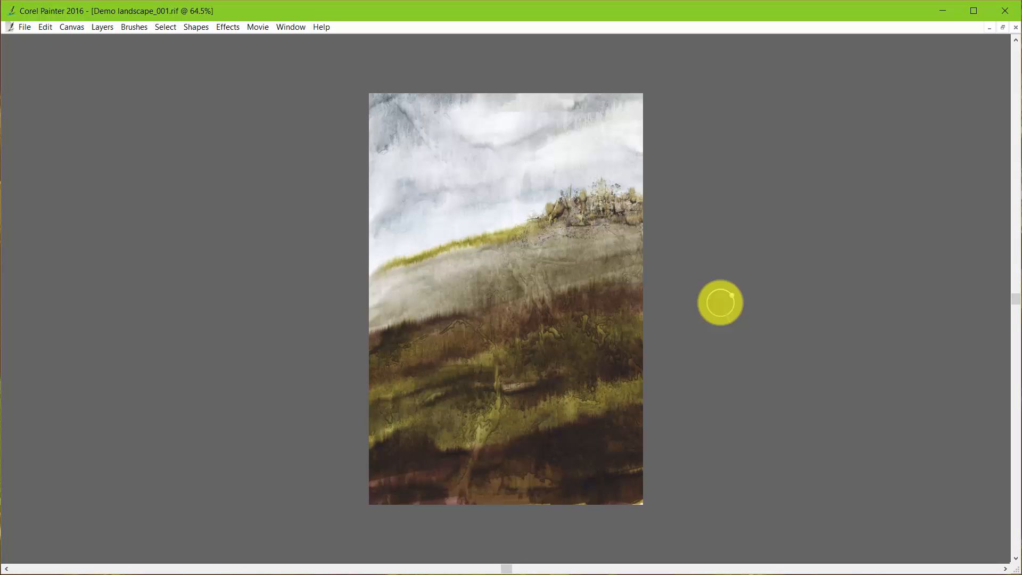
Step: Show only the custom palettes and hide them again with the radial menu's Show/Hide Panels command
key(grave)
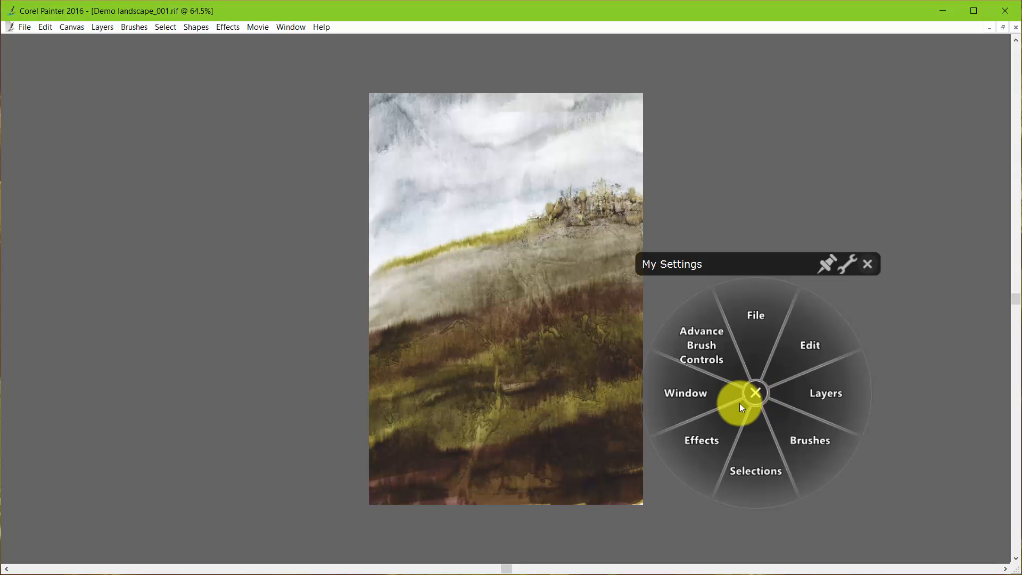
click(685, 394)
click(701, 299)
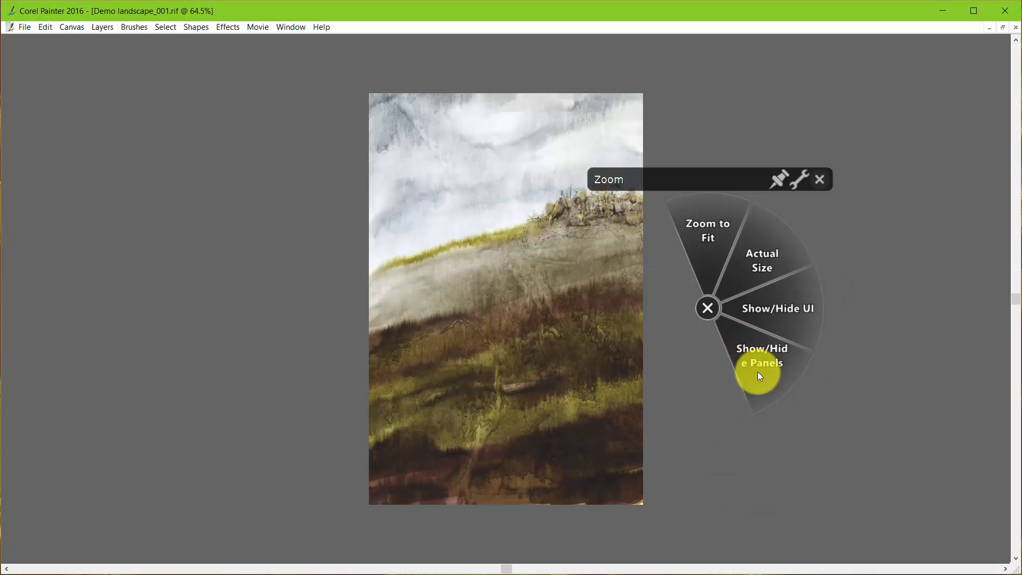
click(776, 296)
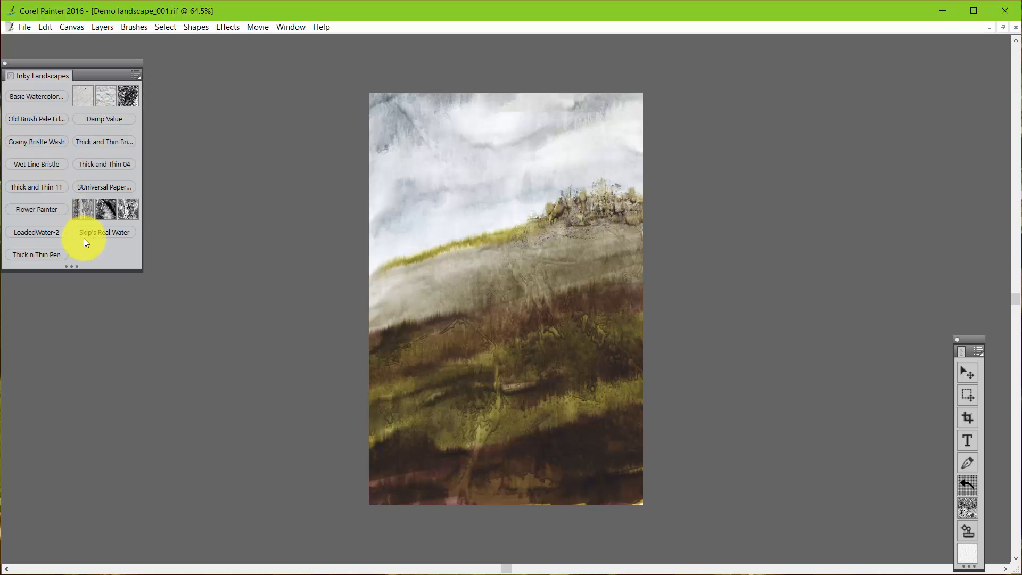
key(grave)
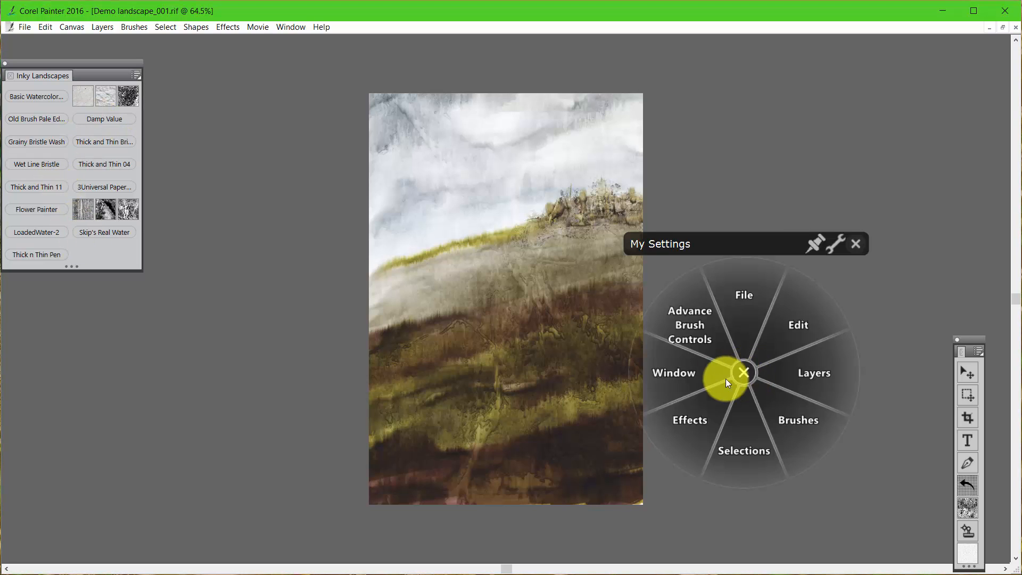
click(696, 363)
click(701, 300)
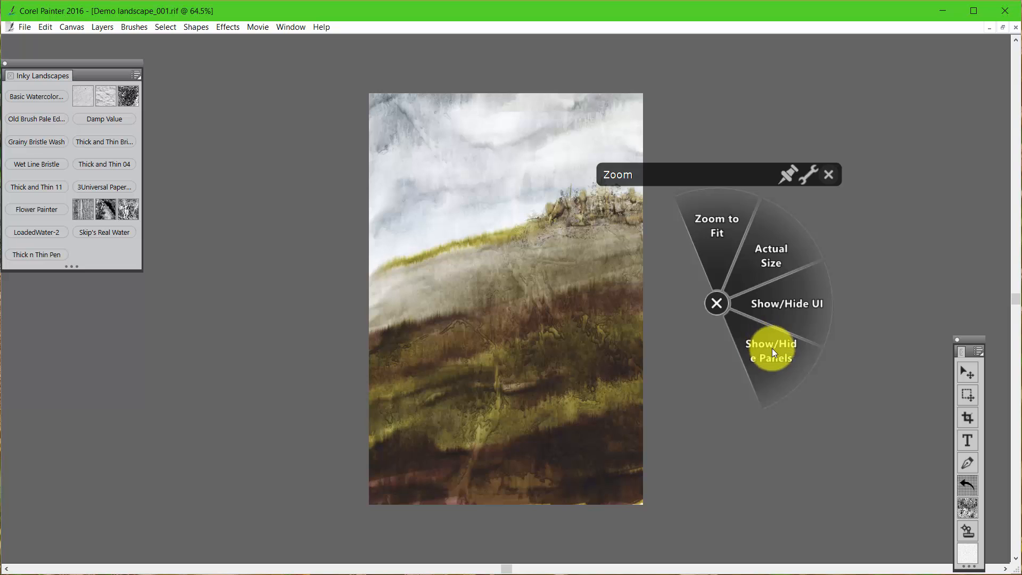
click(773, 350)
Step: Bring up the Recent Brushes bar from the radial menu's Brushes group and hide it again
right_click(743, 349)
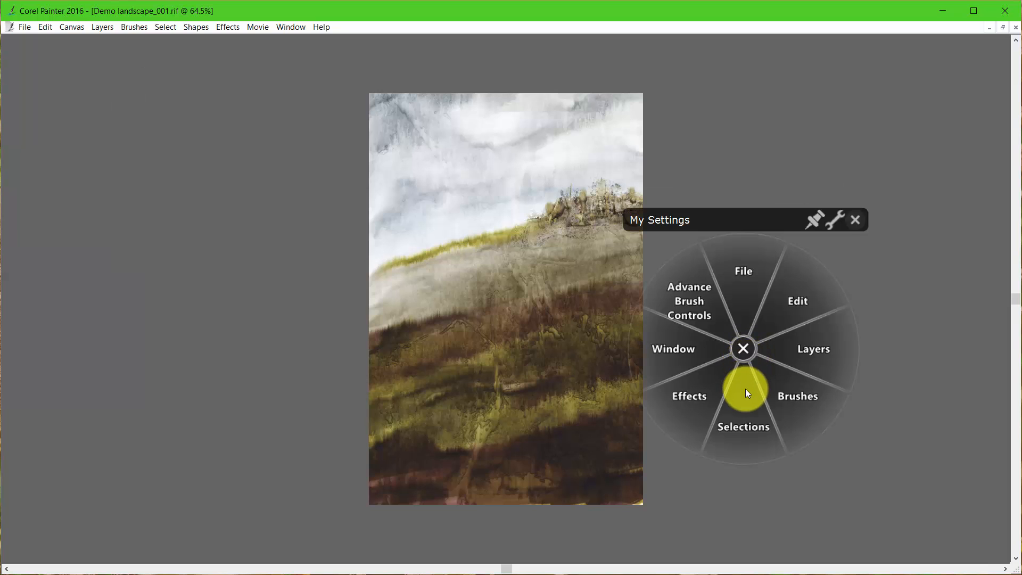
click(793, 400)
click(778, 459)
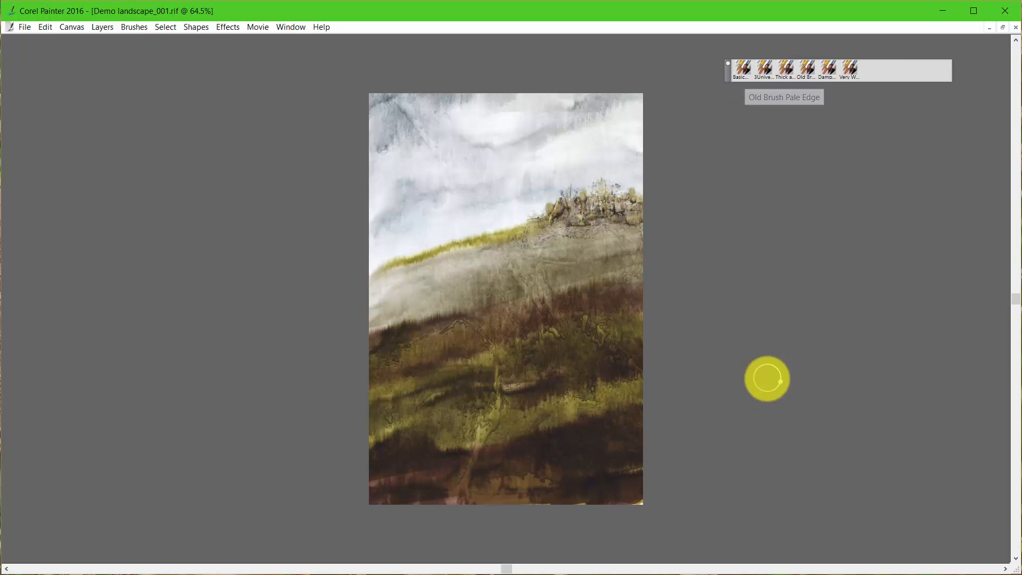
right_click(765, 379)
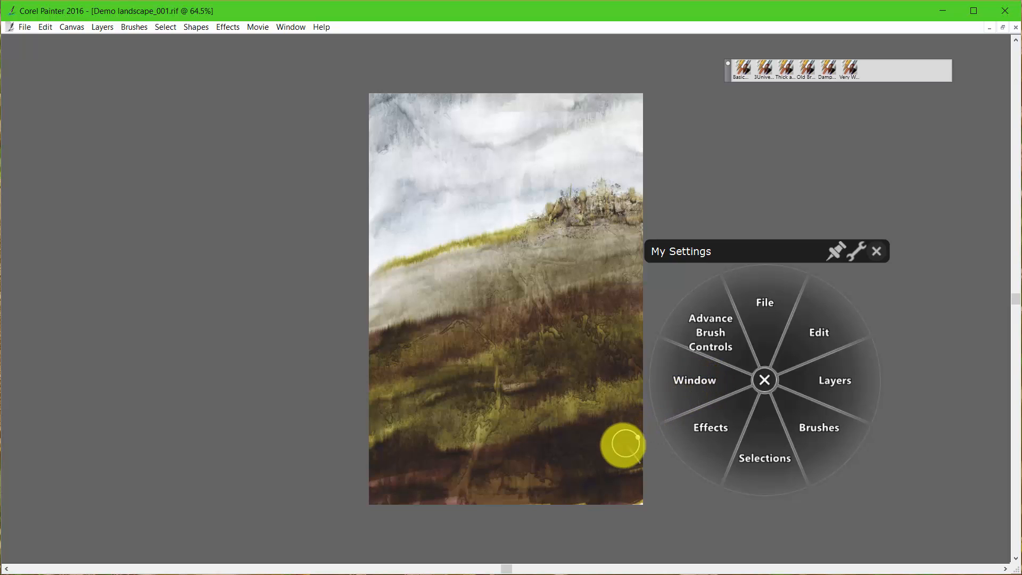
click(809, 407)
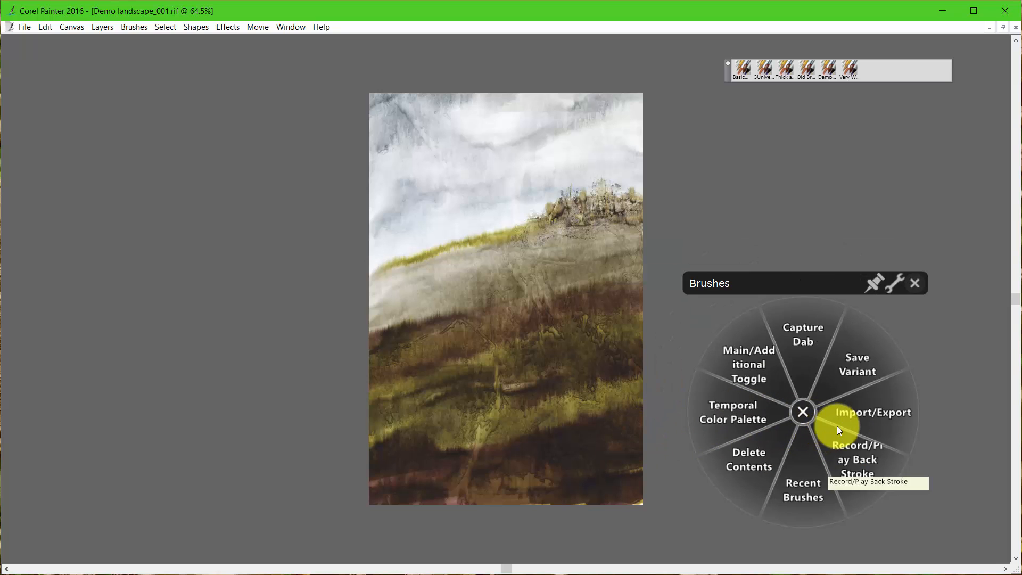
click(796, 452)
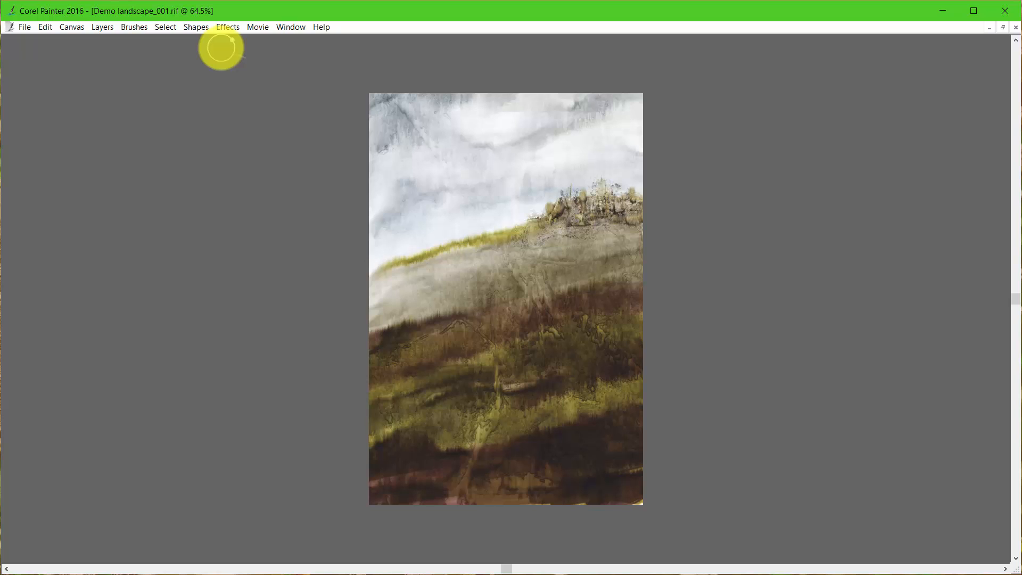
Step: Call up the My Settings radial menu and compare the Art Pen and Grip Pen button assignments in Wacom Tablet Properties, dismissing the menu
right_click(653, 280)
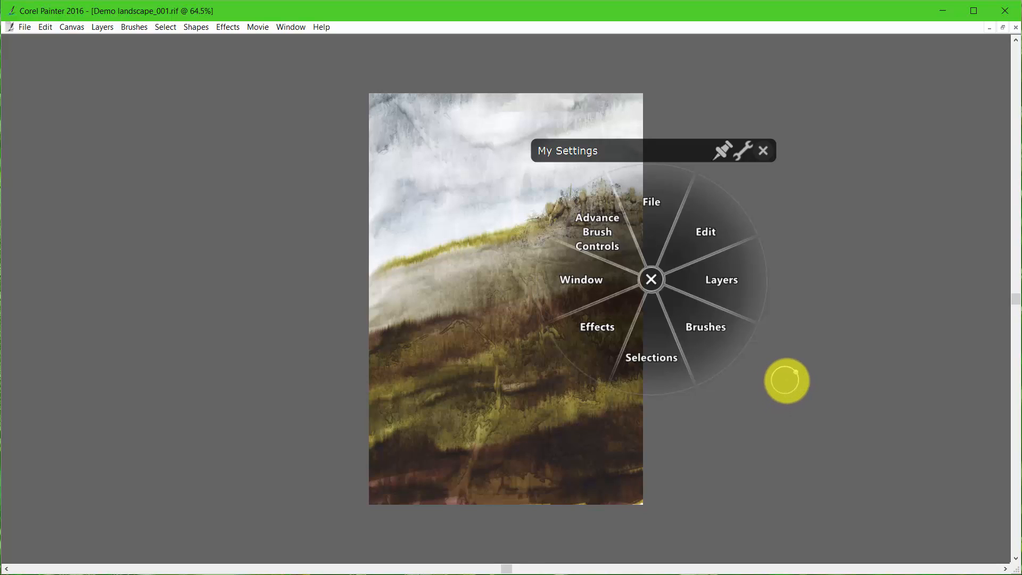
click(653, 268)
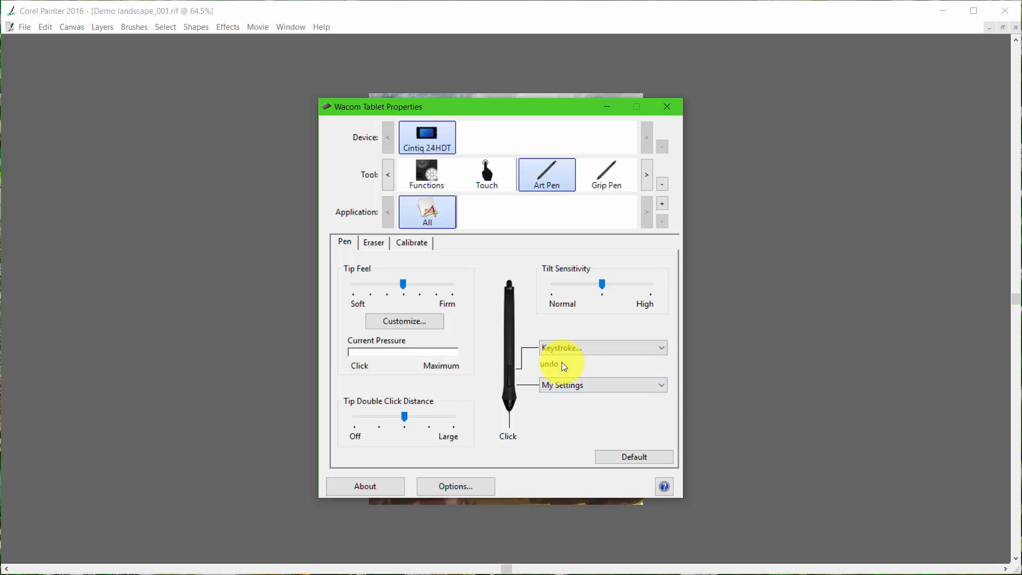
right_click(812, 322)
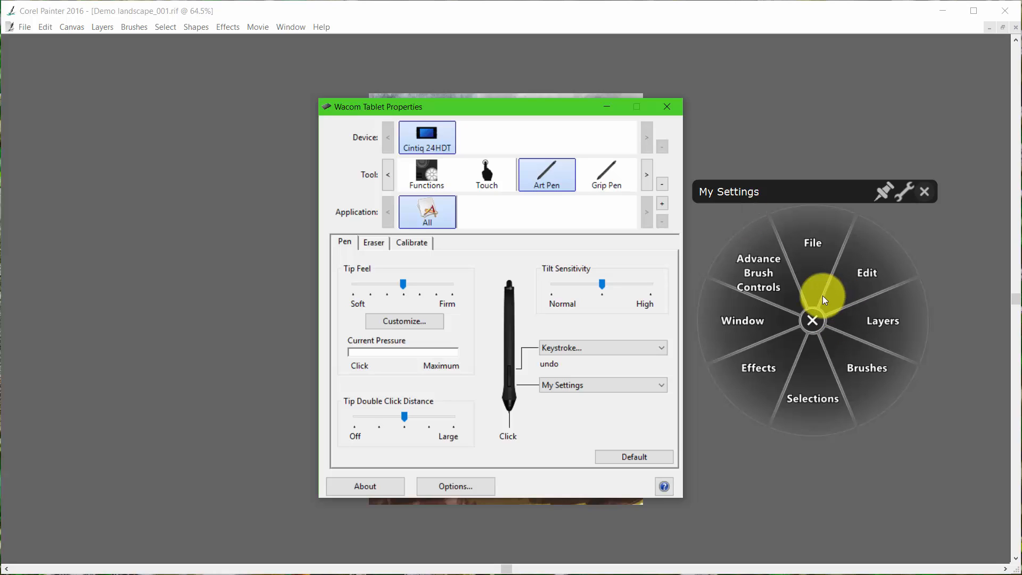
click(607, 181)
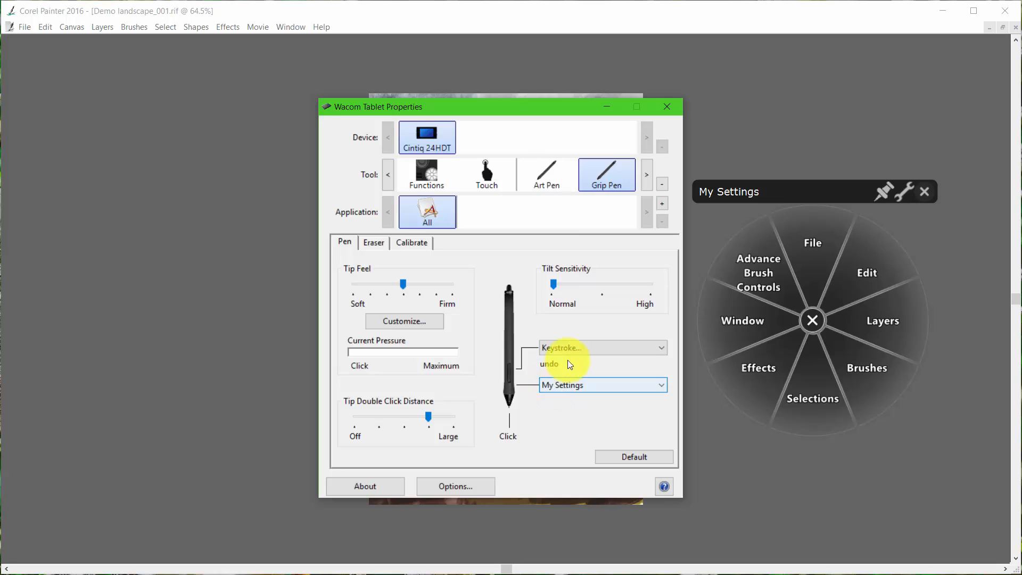
click(540, 181)
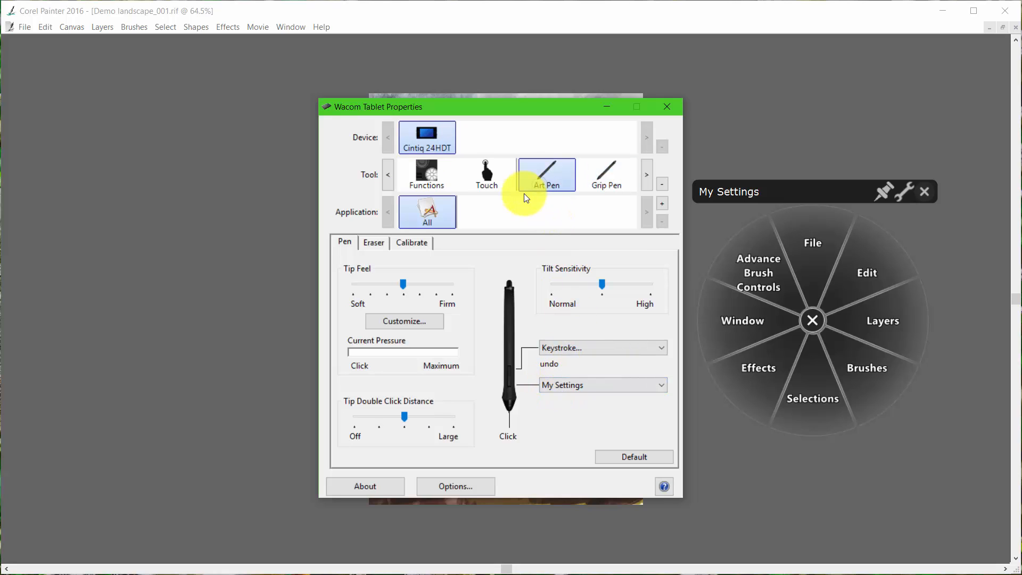
click(924, 192)
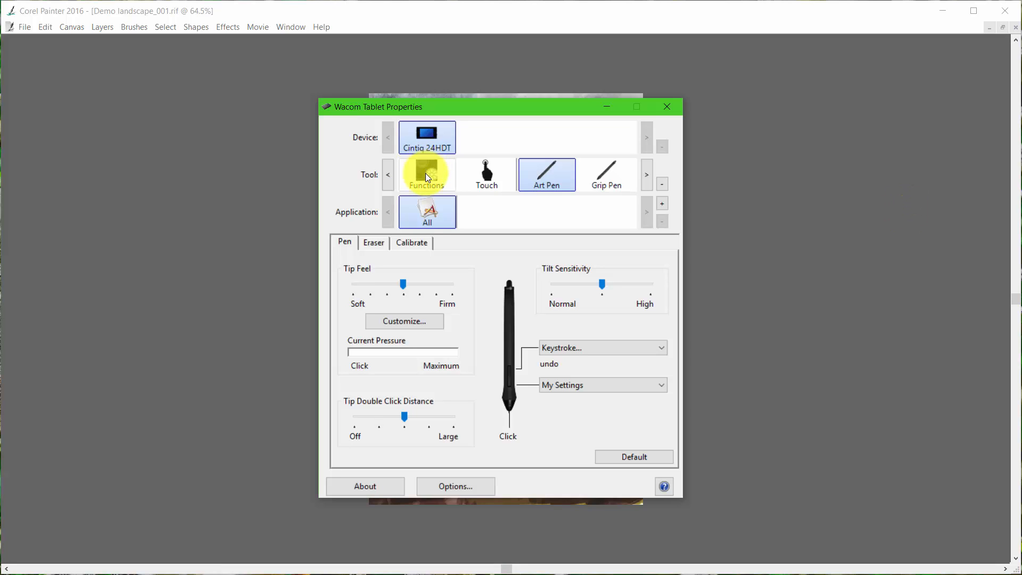
Step: Add Painter 2016 x64 as an application with custom settings for the Cintiq 24HDT's Functions
click(425, 173)
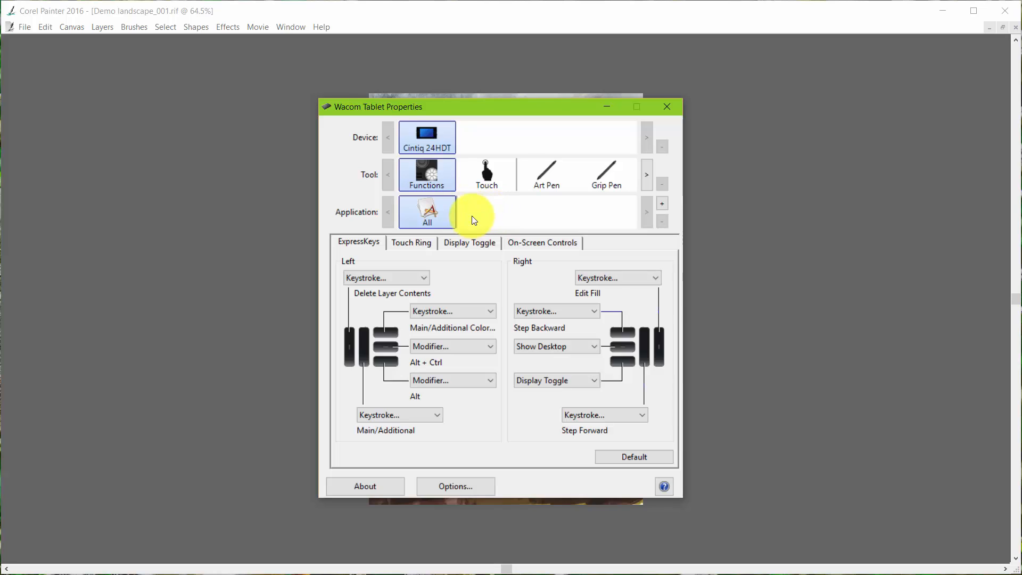
click(661, 203)
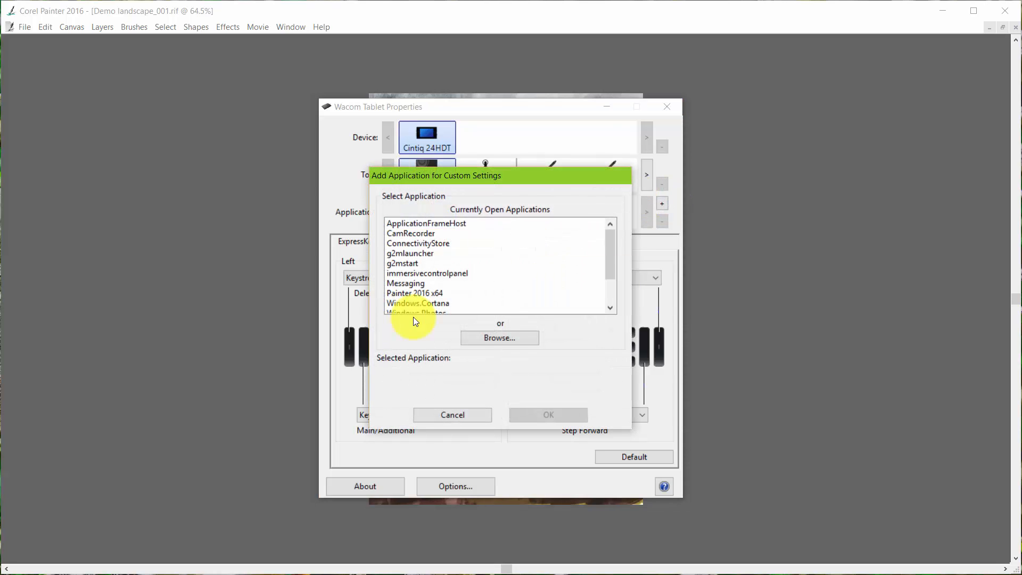
click(430, 293)
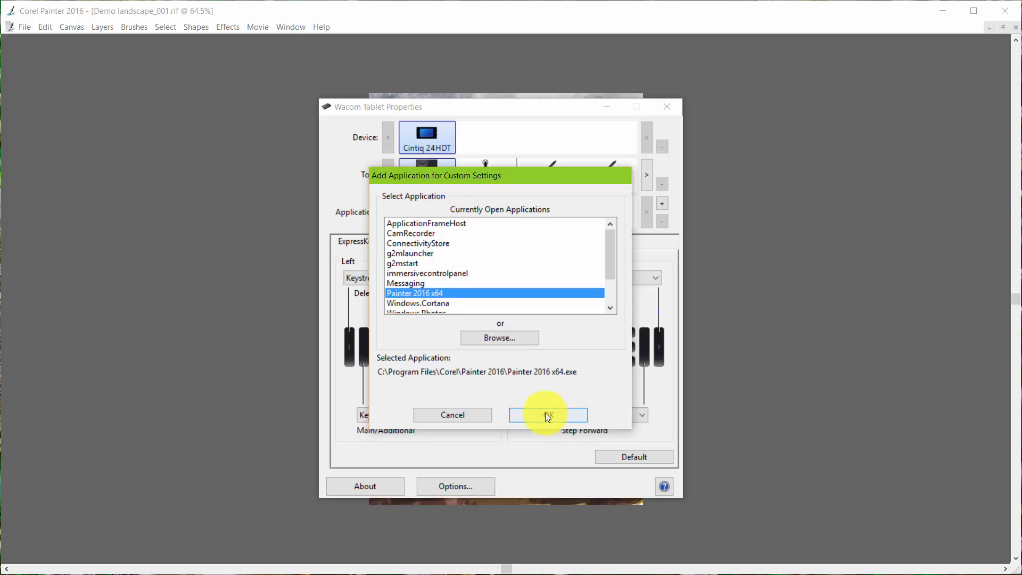
click(547, 415)
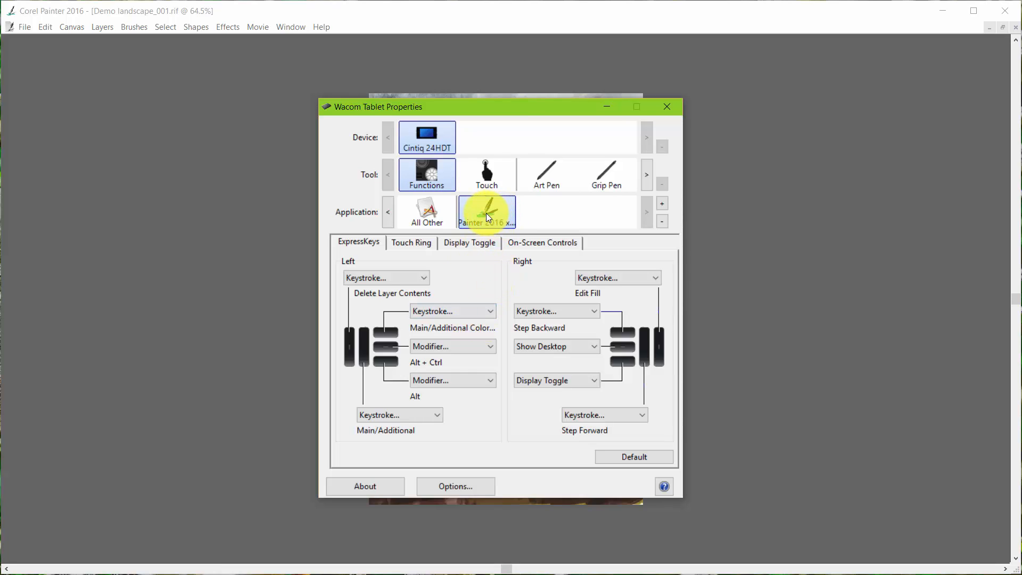
Step: Review the tablet's Touch Ring, Display Toggle and ExpressKeys settings, ending on the On-Screen Controls settings
click(415, 244)
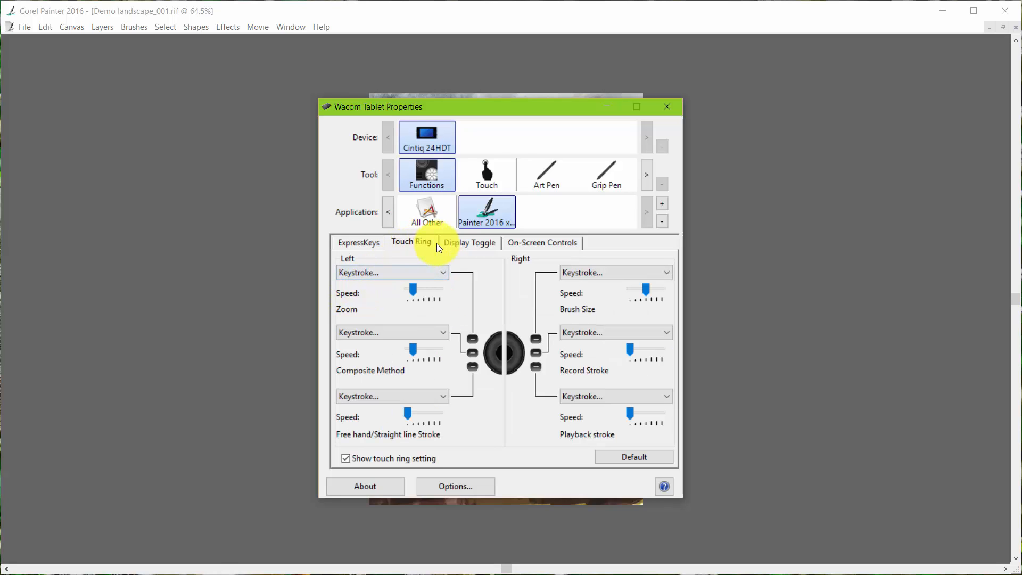
click(465, 245)
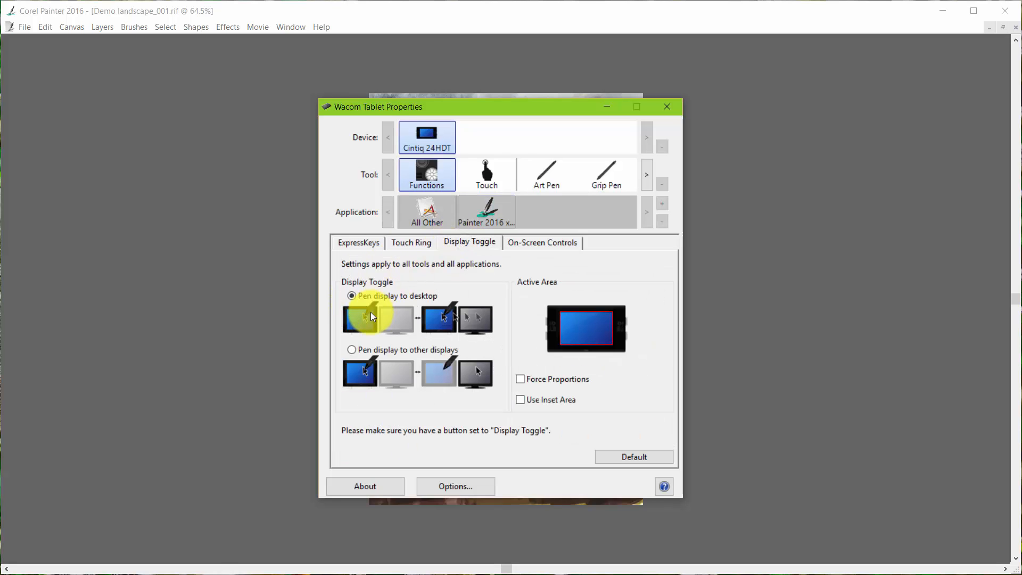
click(535, 243)
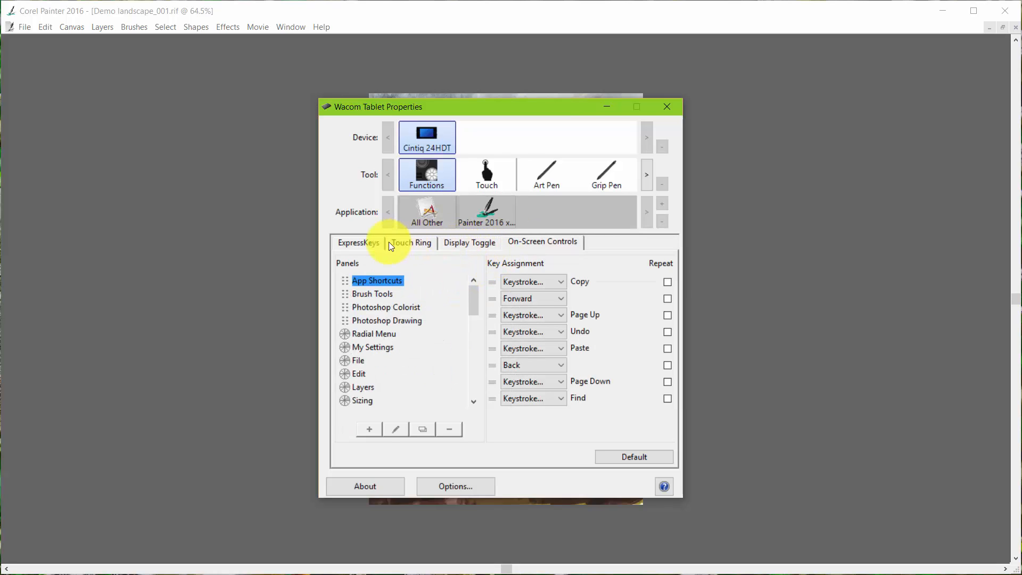
click(413, 242)
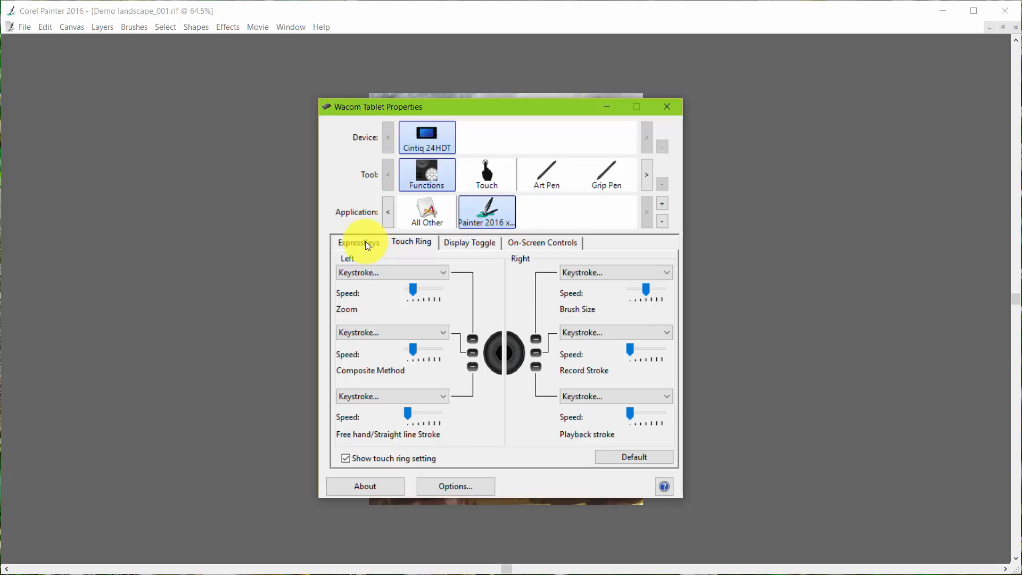
click(365, 242)
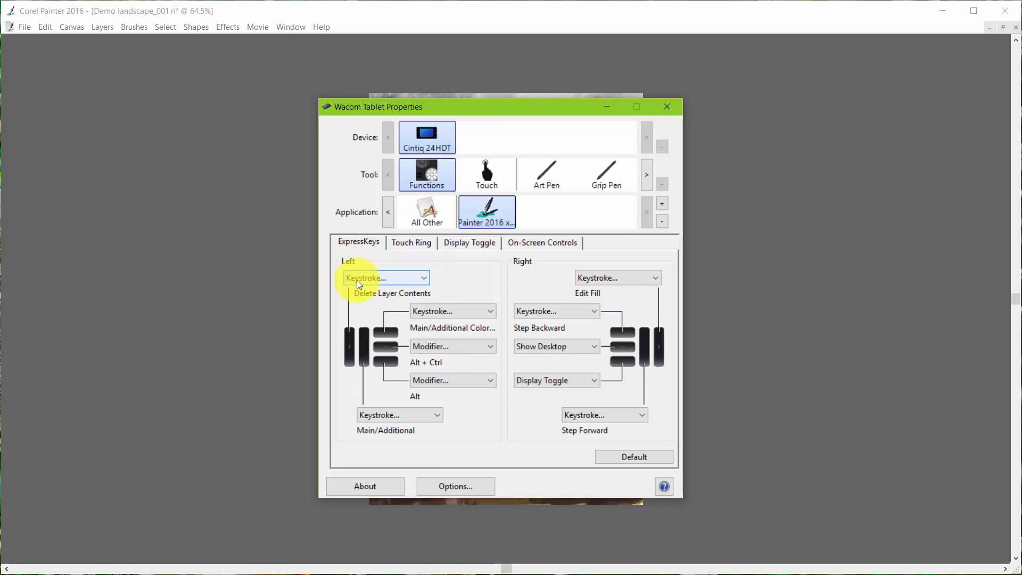
click(532, 242)
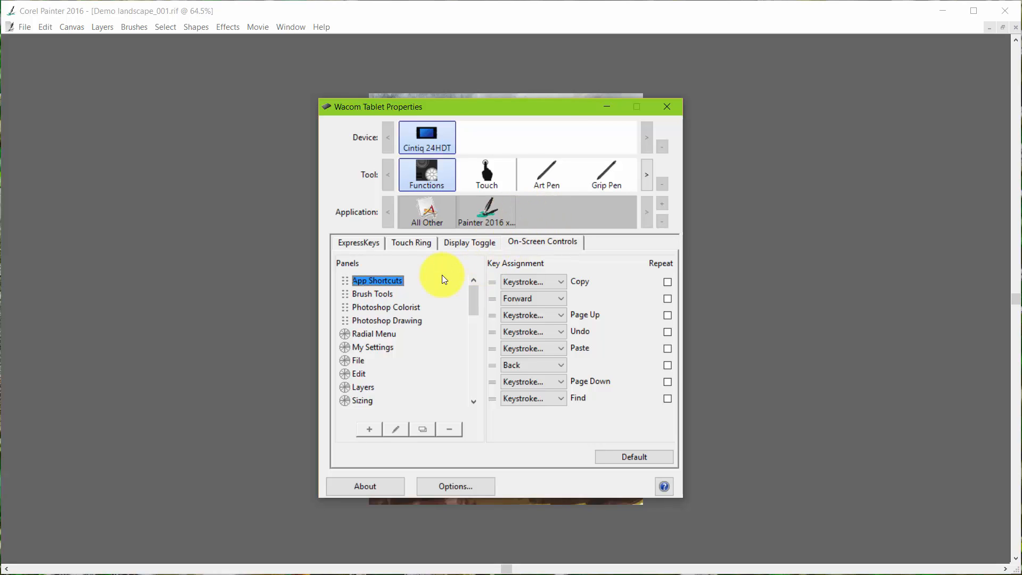